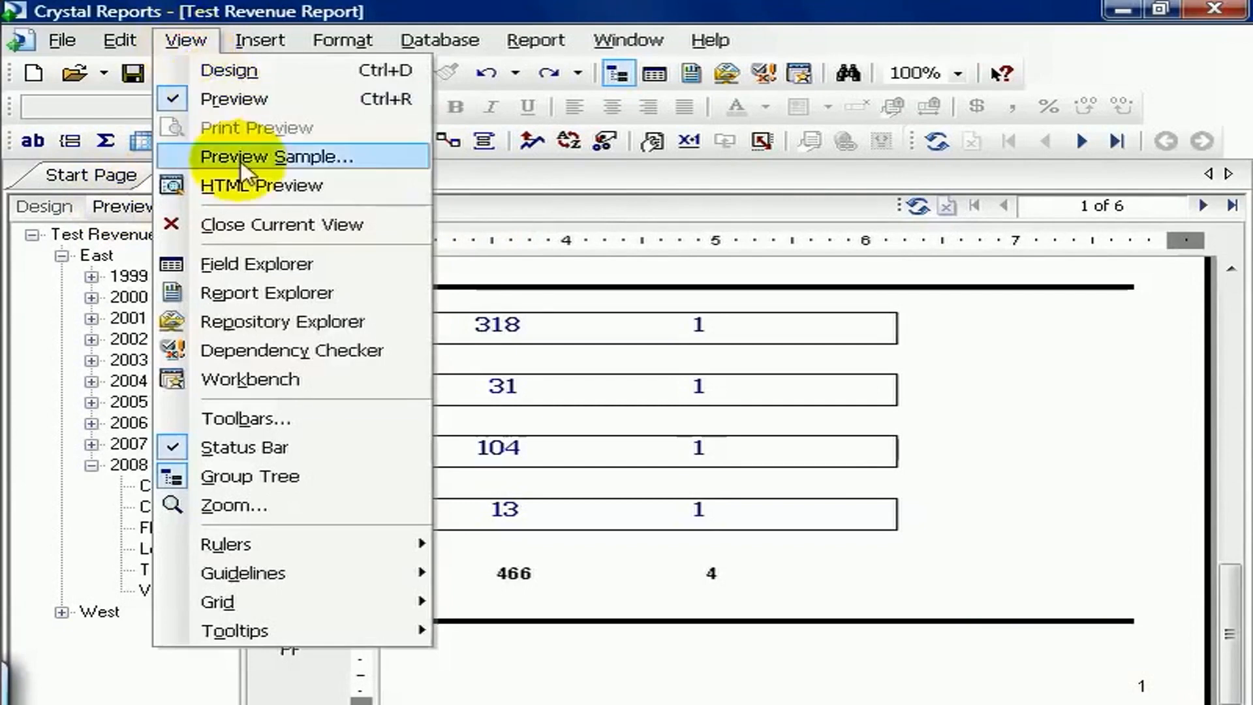
Step: Show the Field Explorer, expand Special Fields, and place the Page N of M field in the page footer
left_click(186, 264)
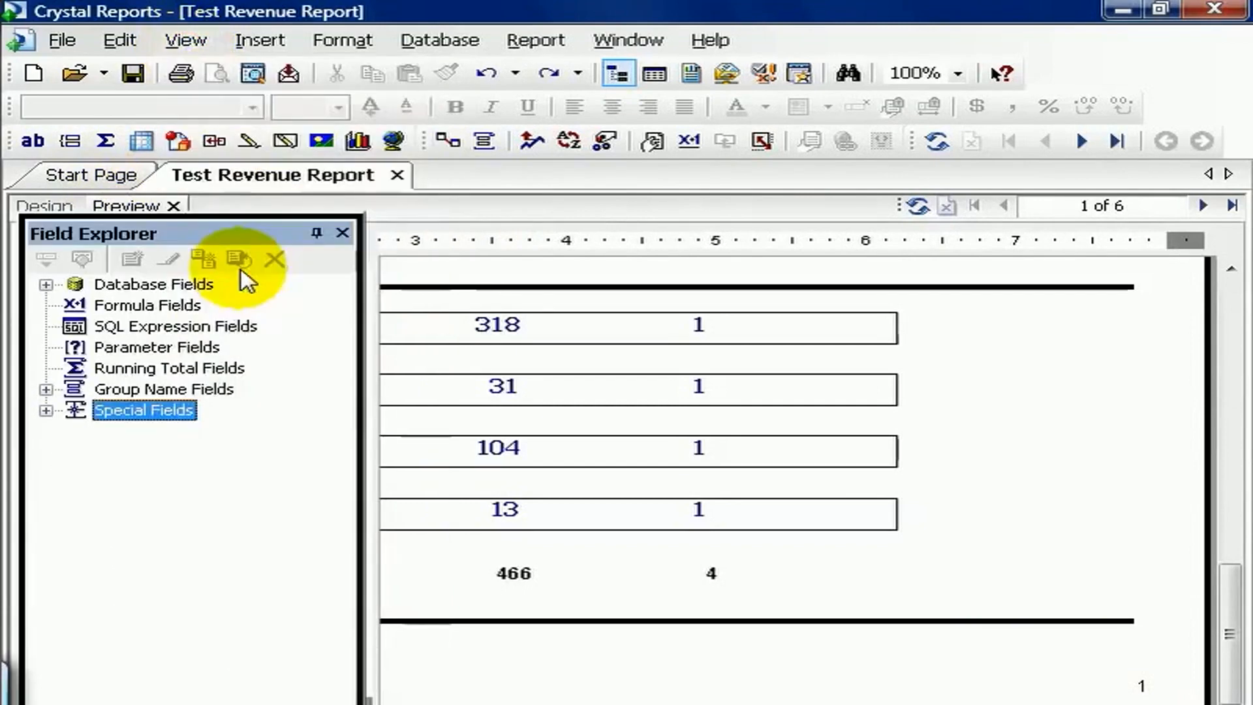
left_click(45, 411)
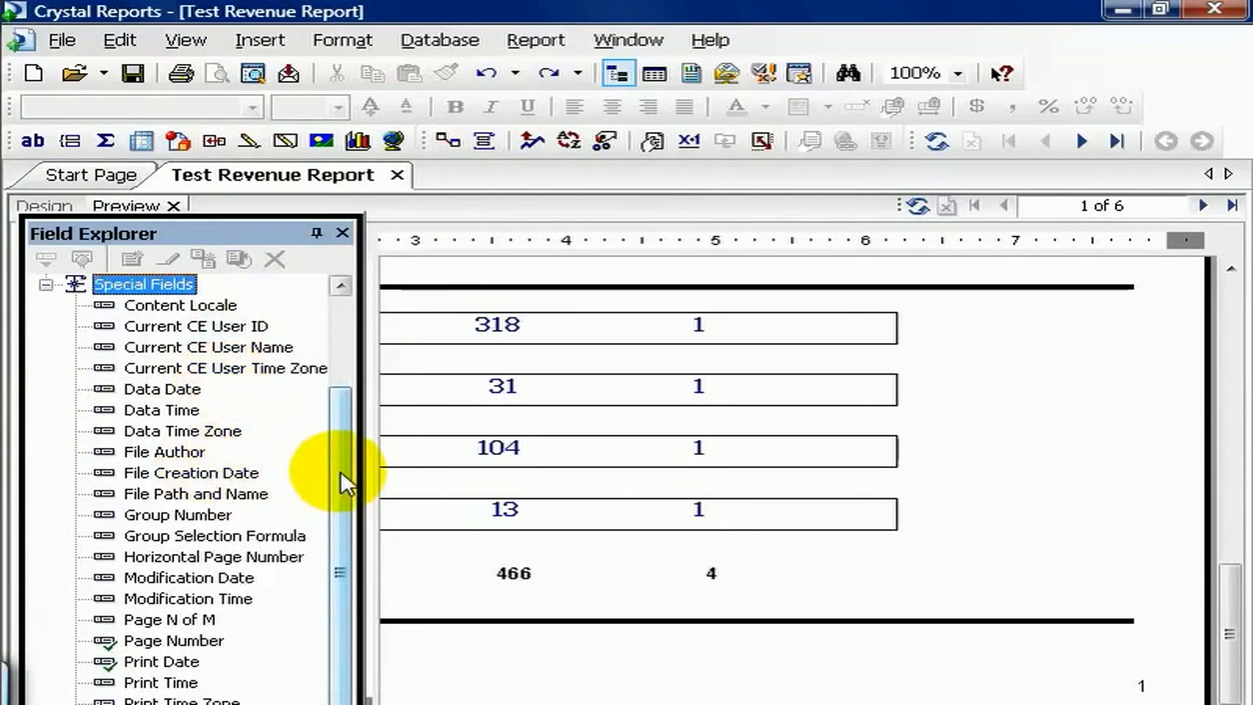
left_click(165, 624)
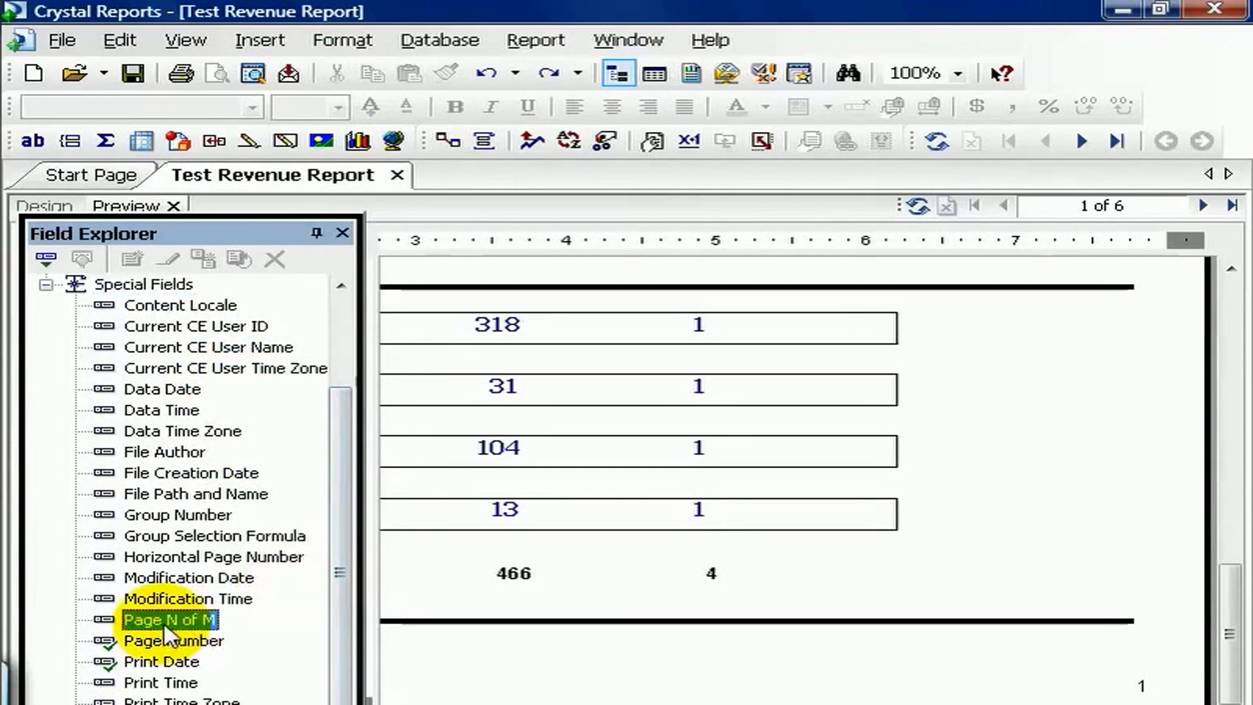
left_click_drag(166, 632, 792, 662)
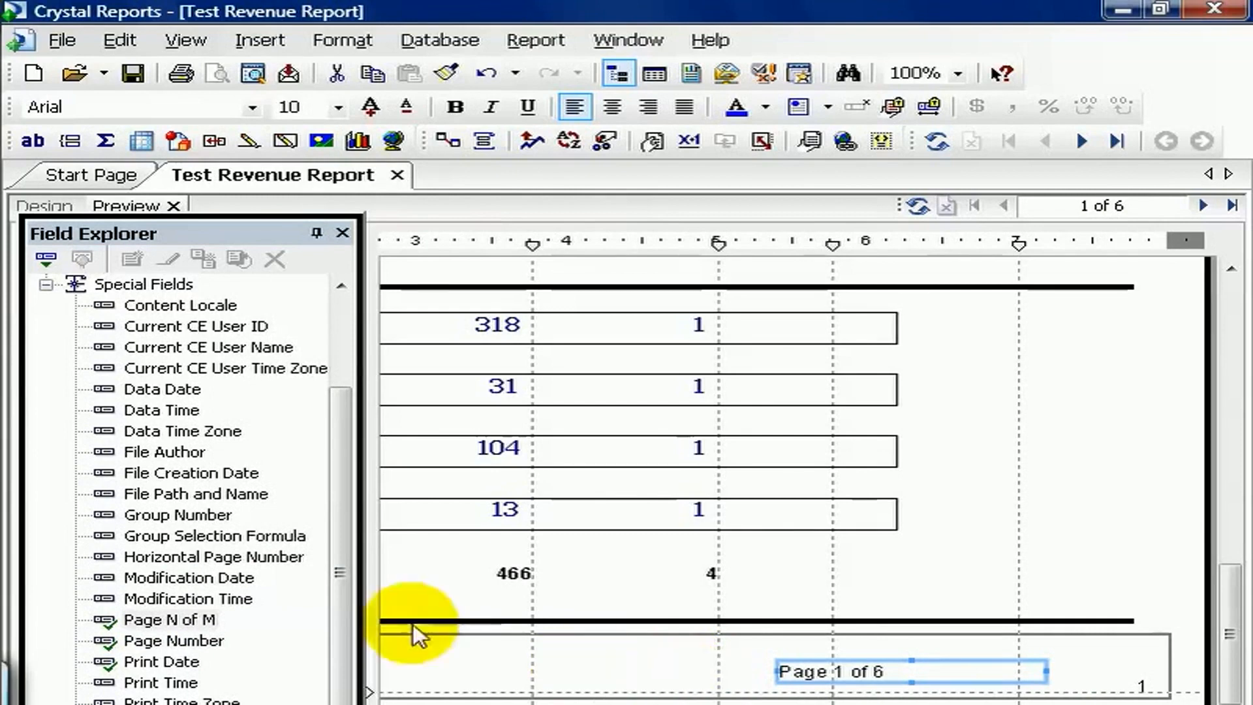
Step: Insert the total page count special field in the page footer, just before the Page N of M field
left_click_drag(347, 582, 347, 620)
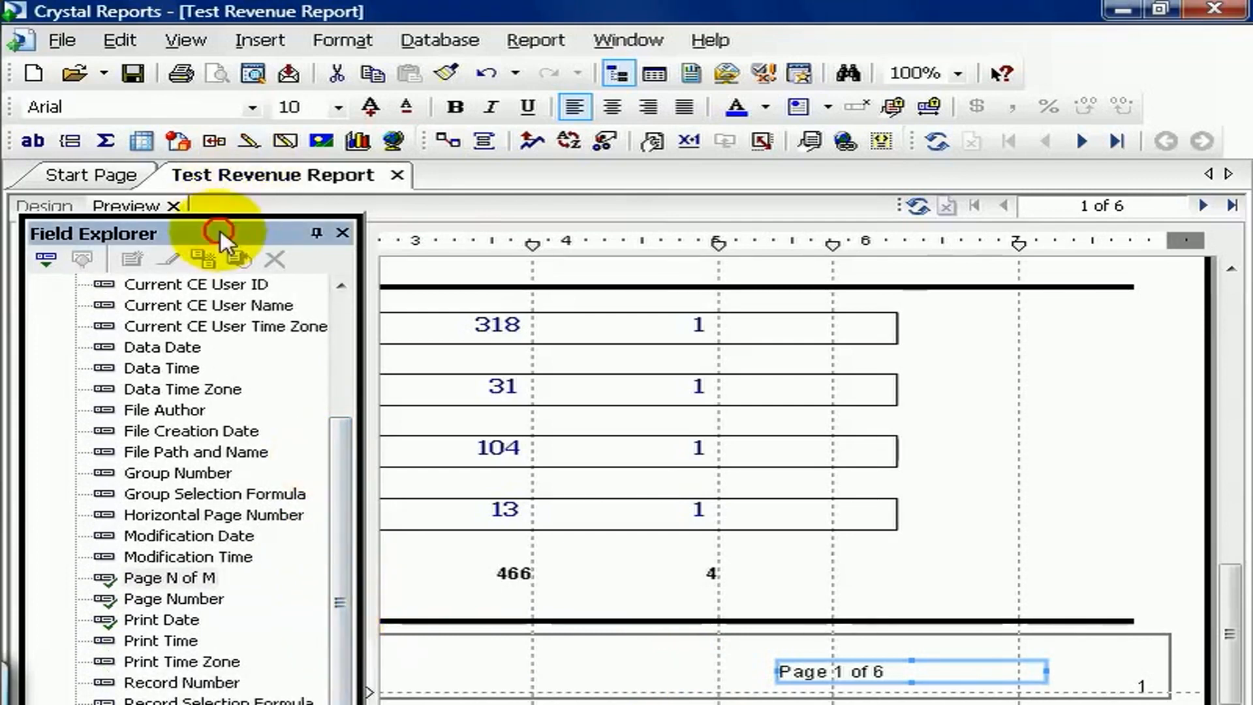
left_click_drag(220, 237, 224, 226)
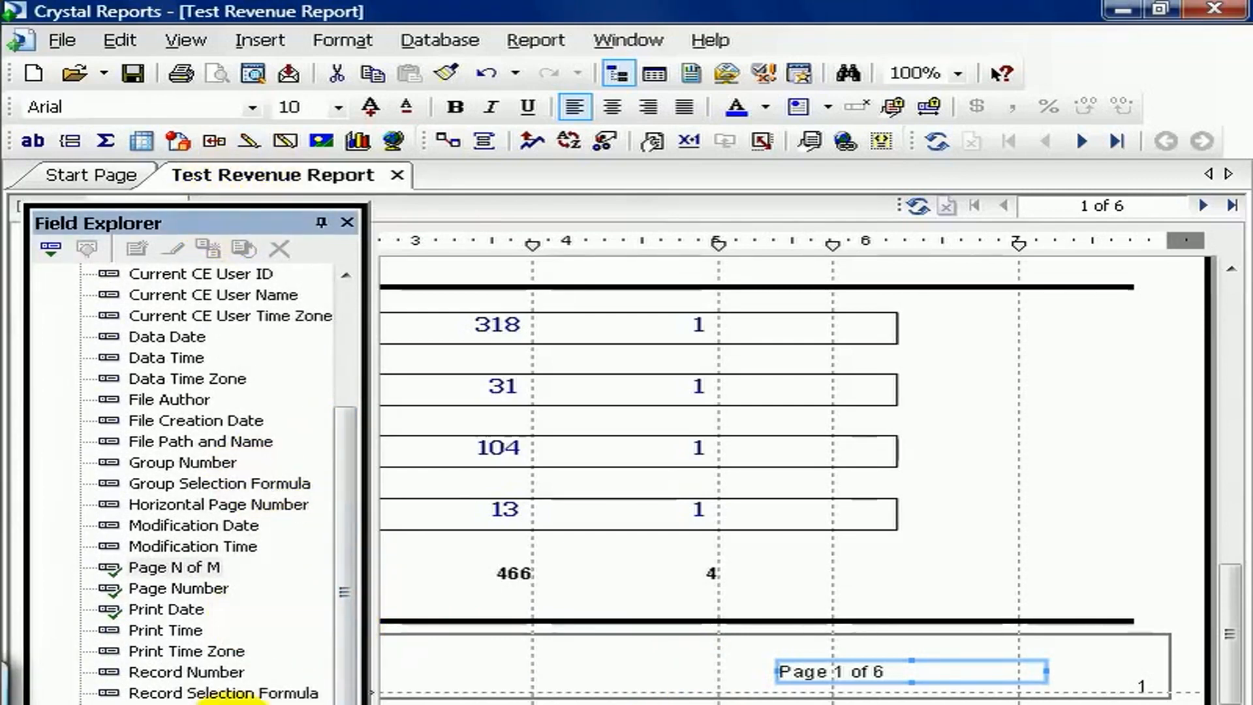
left_click_drag(226, 696, 631, 667)
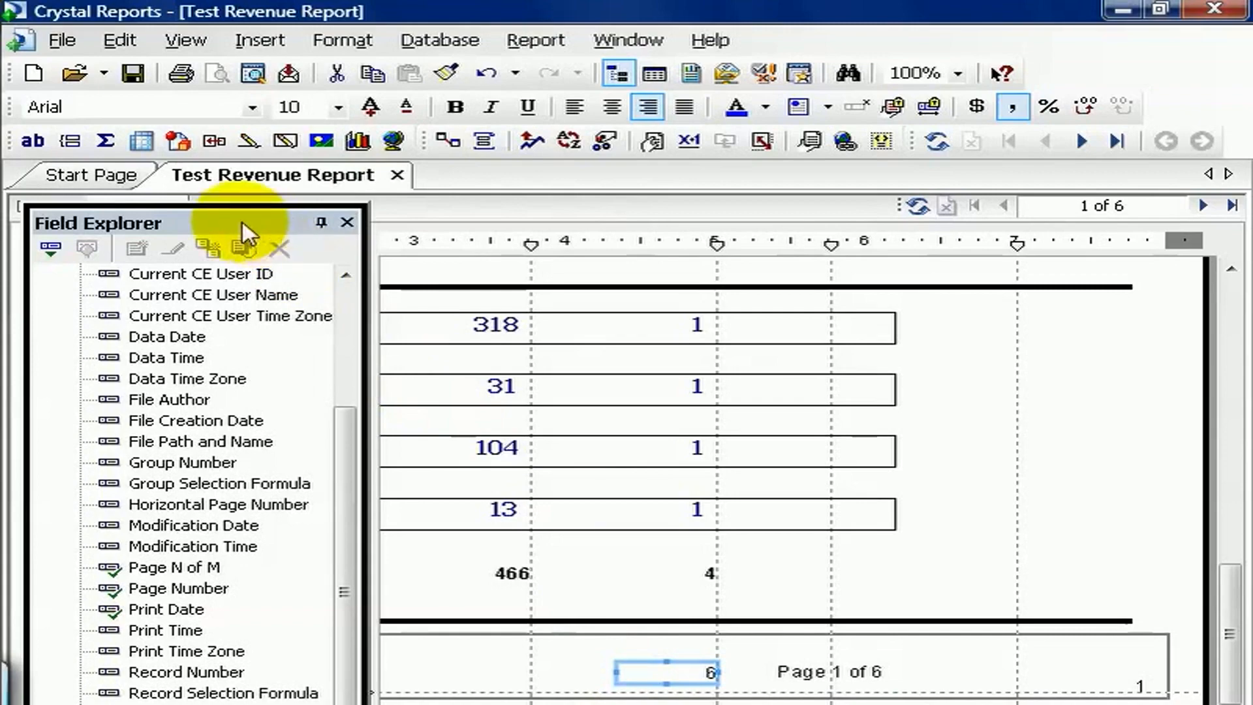
left_click_drag(224, 222, 218, 266)
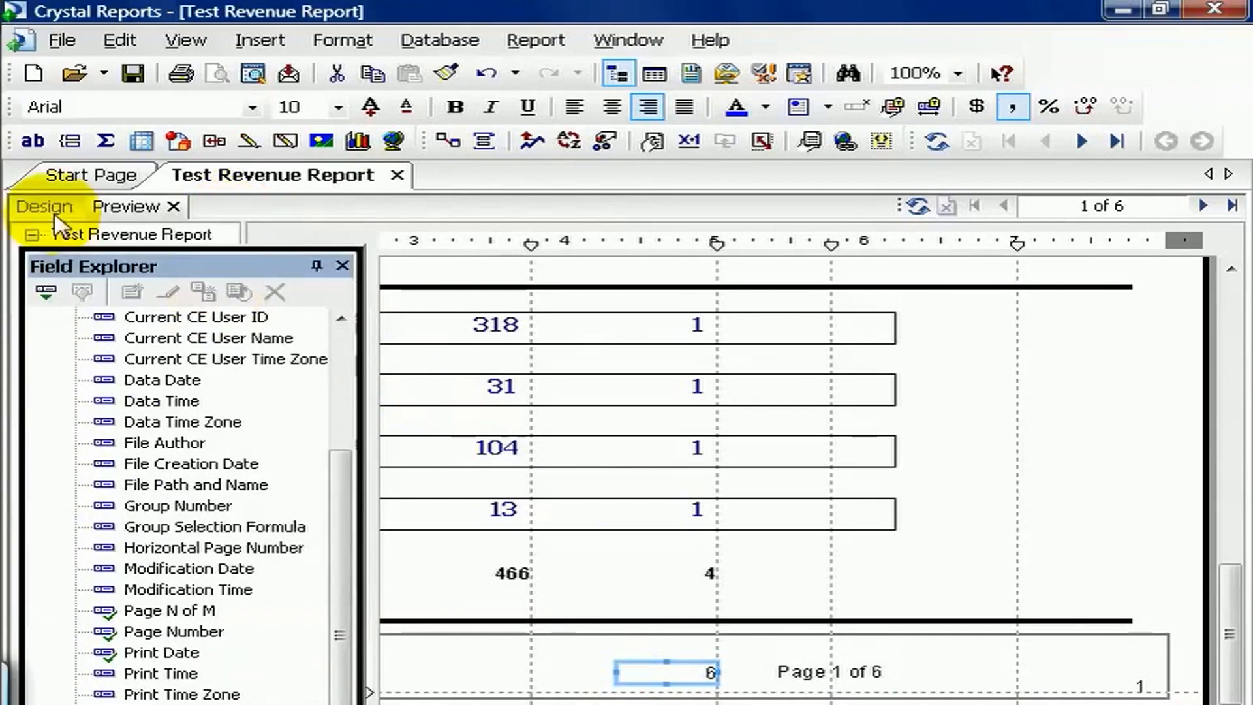
Step: Switch to the design view and widen the Print Date field in the page header so its full name fits
left_click(29, 207)
left_click_drag(1230, 543, 1225, 370)
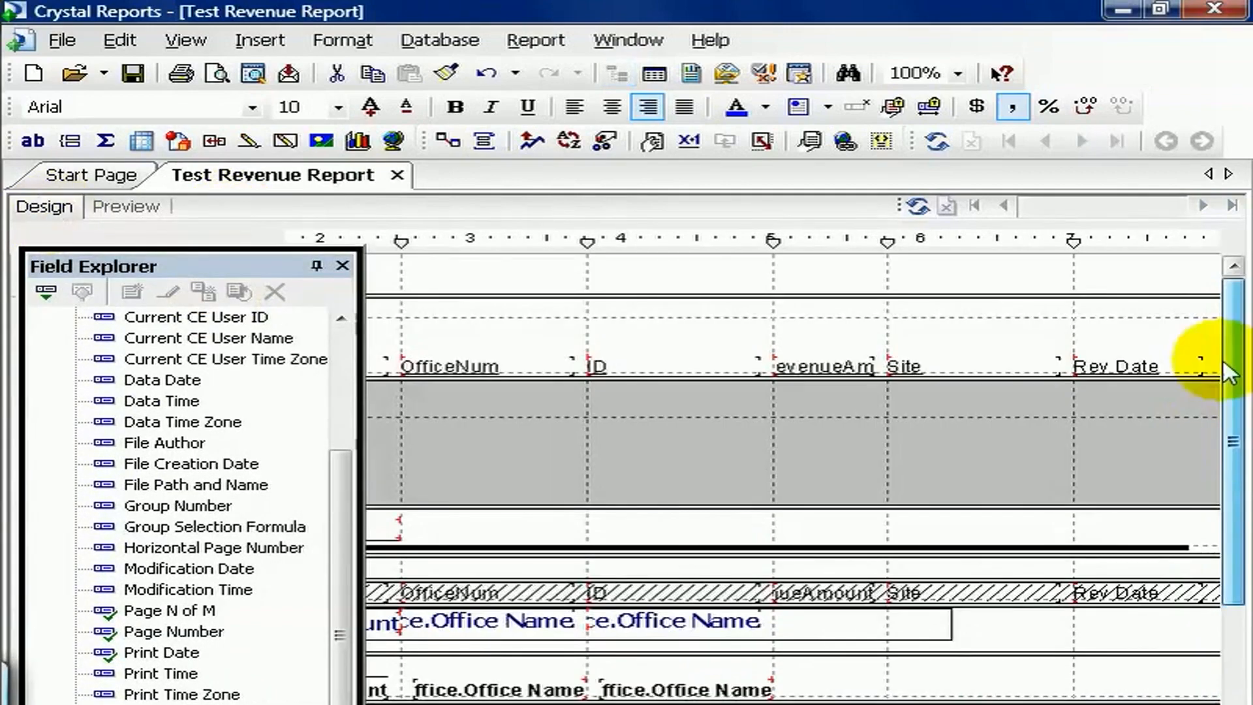
left_click_drag(1078, 704, 901, 704)
left_click(420, 311)
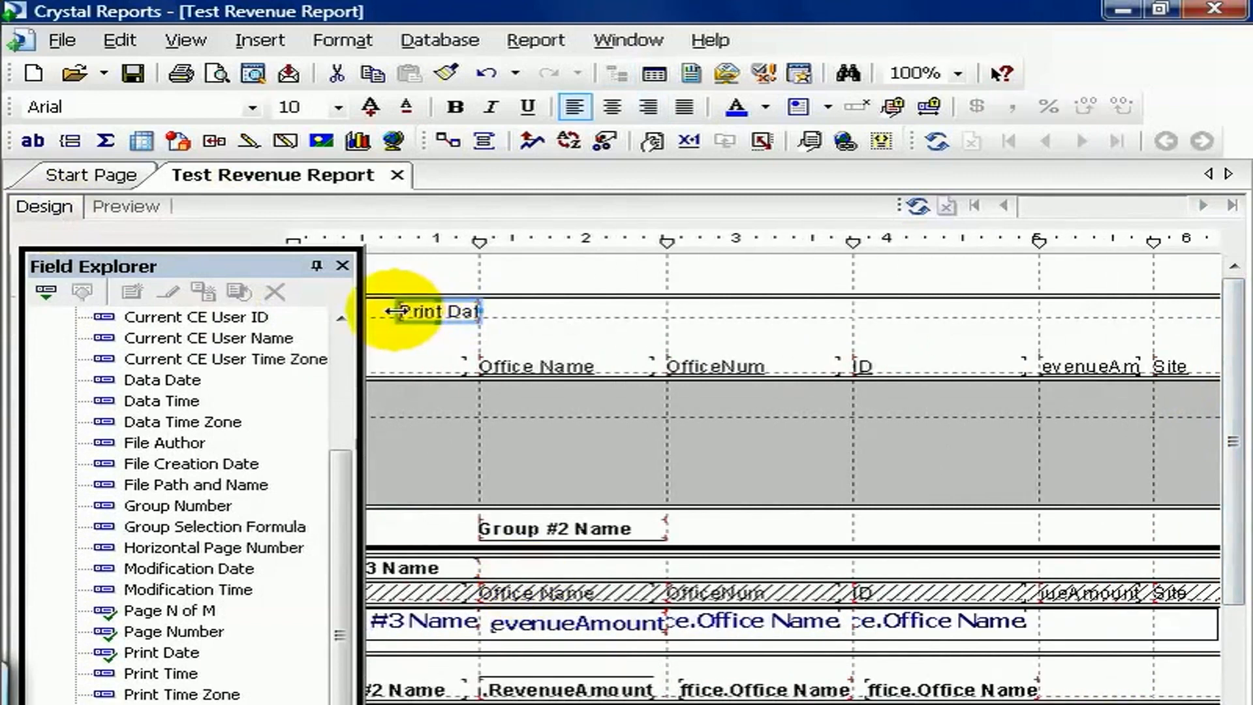
left_click_drag(396, 311, 373, 311)
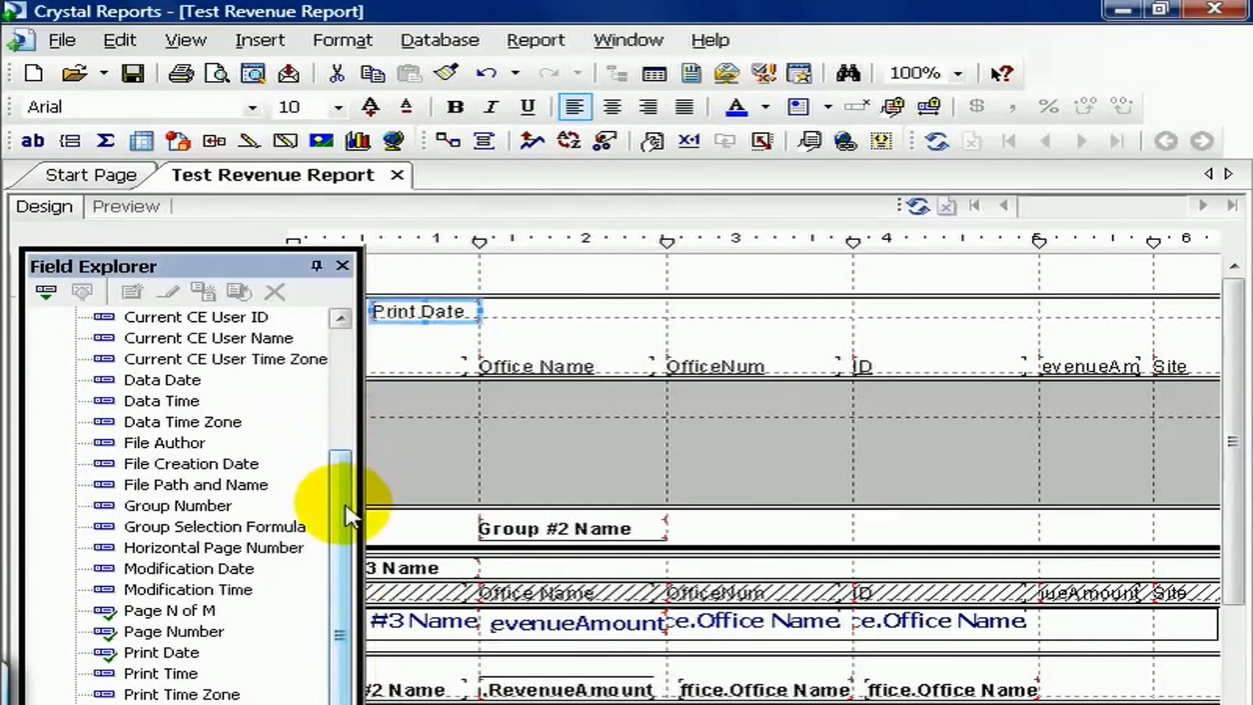
Step: Add the Print Time and Print Time Zone special fields beside Print Date in the page header
left_click_drag(241, 264, 243, 236)
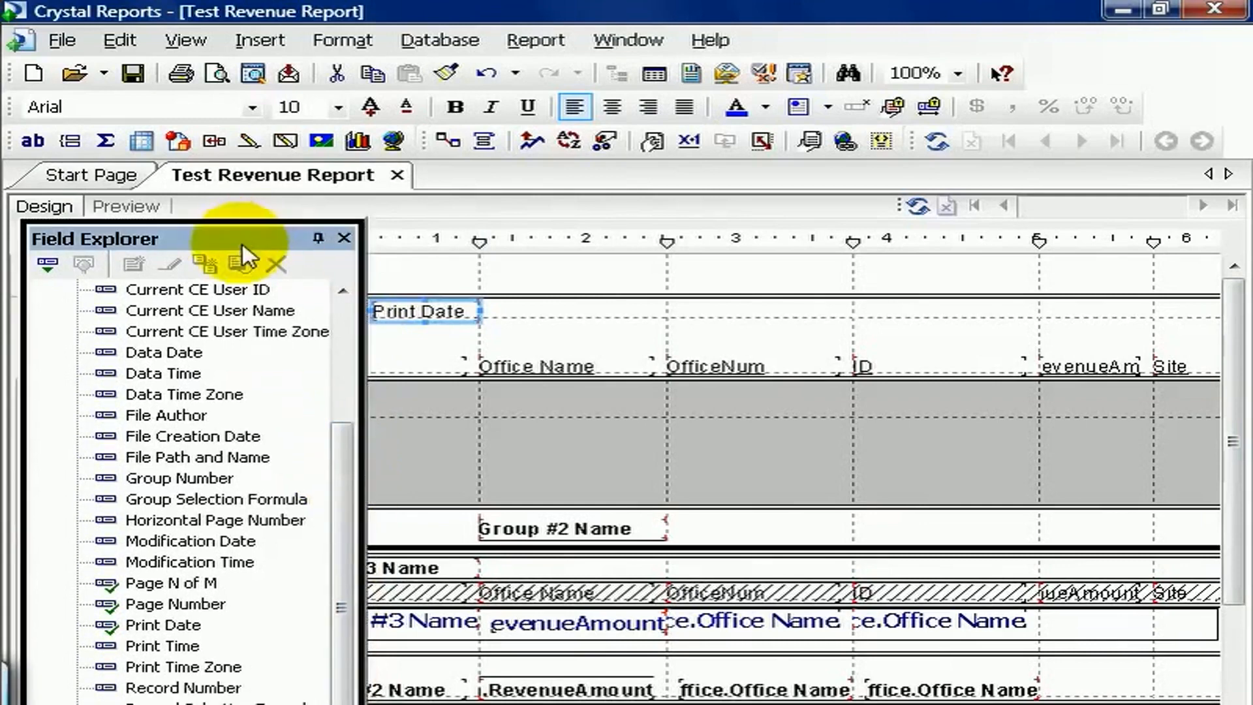
left_click(194, 645)
left_click_drag(195, 648, 504, 310)
left_click(154, 667)
left_click_drag(149, 673, 628, 308)
Step: Add the Data Date, Data Time and Data Time Zone fields in a row directly beneath the print fields
left_click_drag(171, 351, 405, 338)
left_click_drag(166, 372, 502, 343)
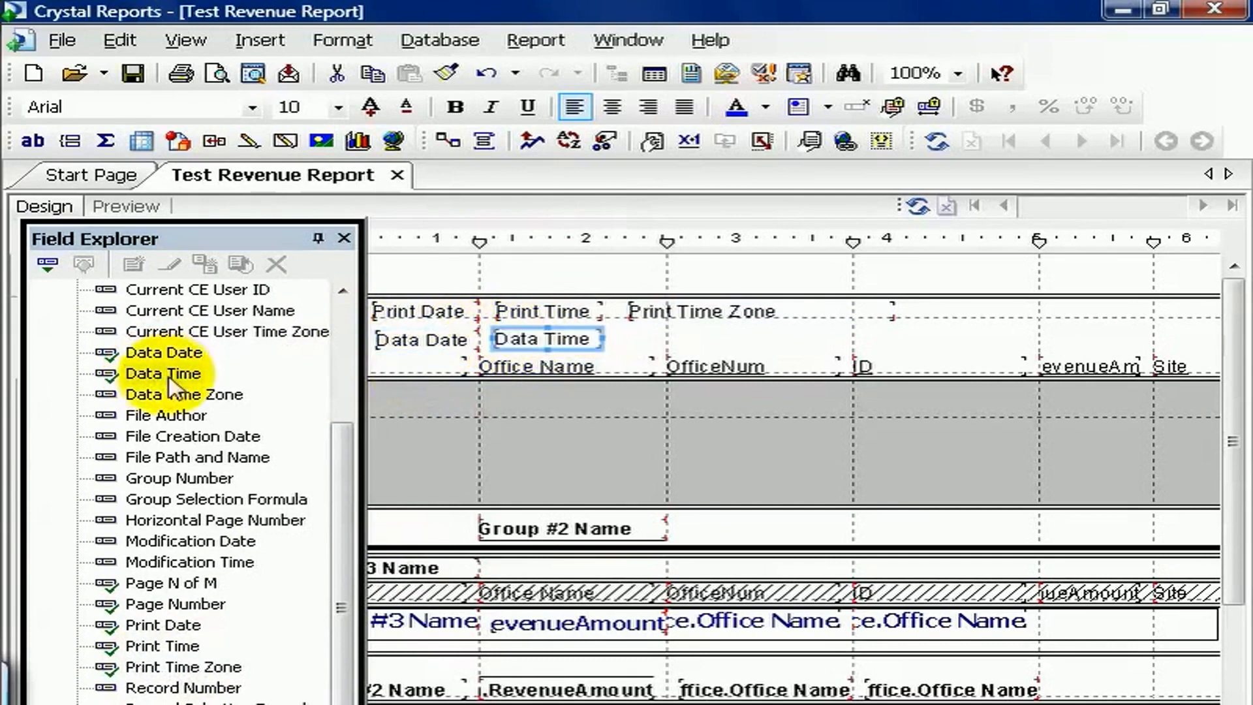
left_click(148, 395)
left_click_drag(146, 400, 637, 331)
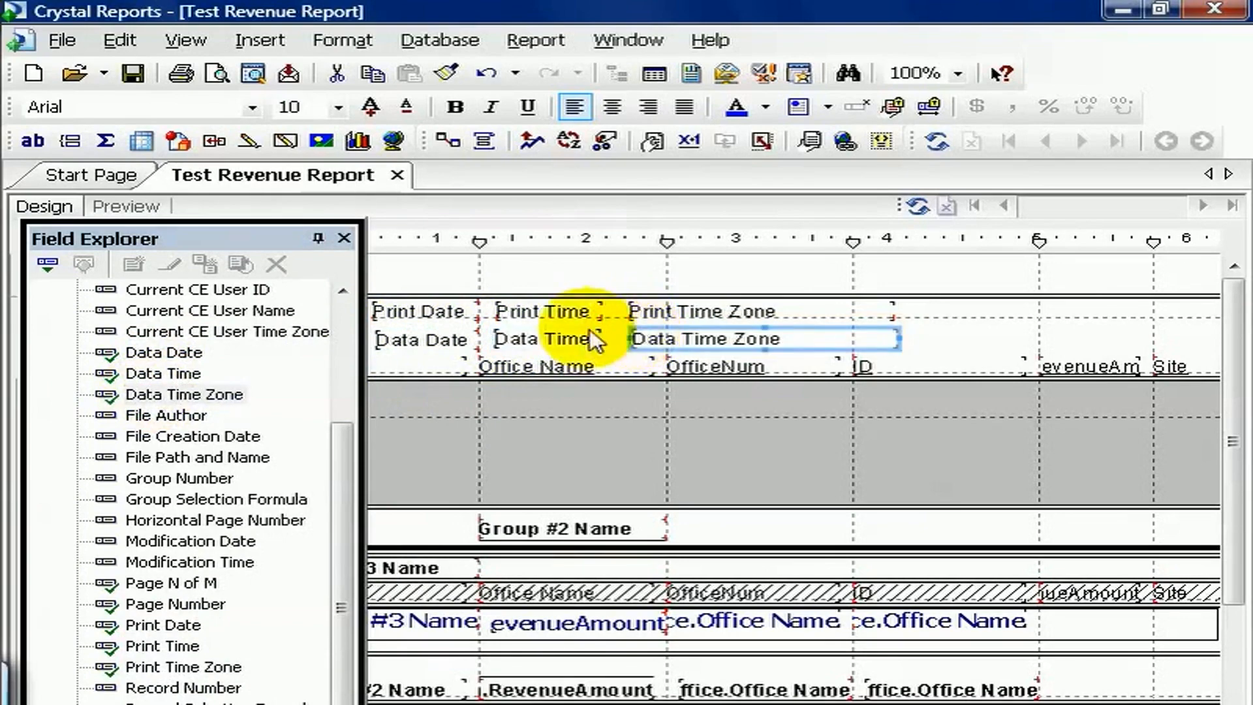
Step: Preview the report's first page and add Modification Date and Modification Time side by side above the print date row
left_click(121, 207)
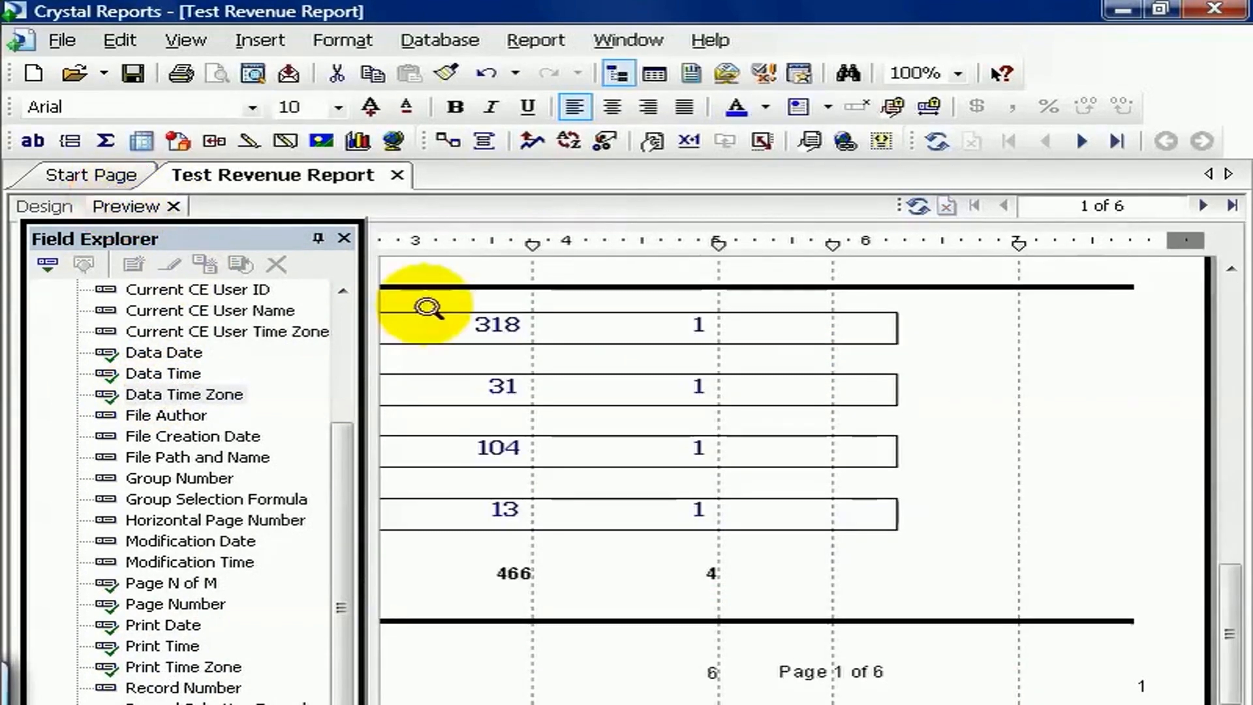
left_click(1234, 351)
left_click(1236, 350)
left_click_drag(924, 704, 638, 704)
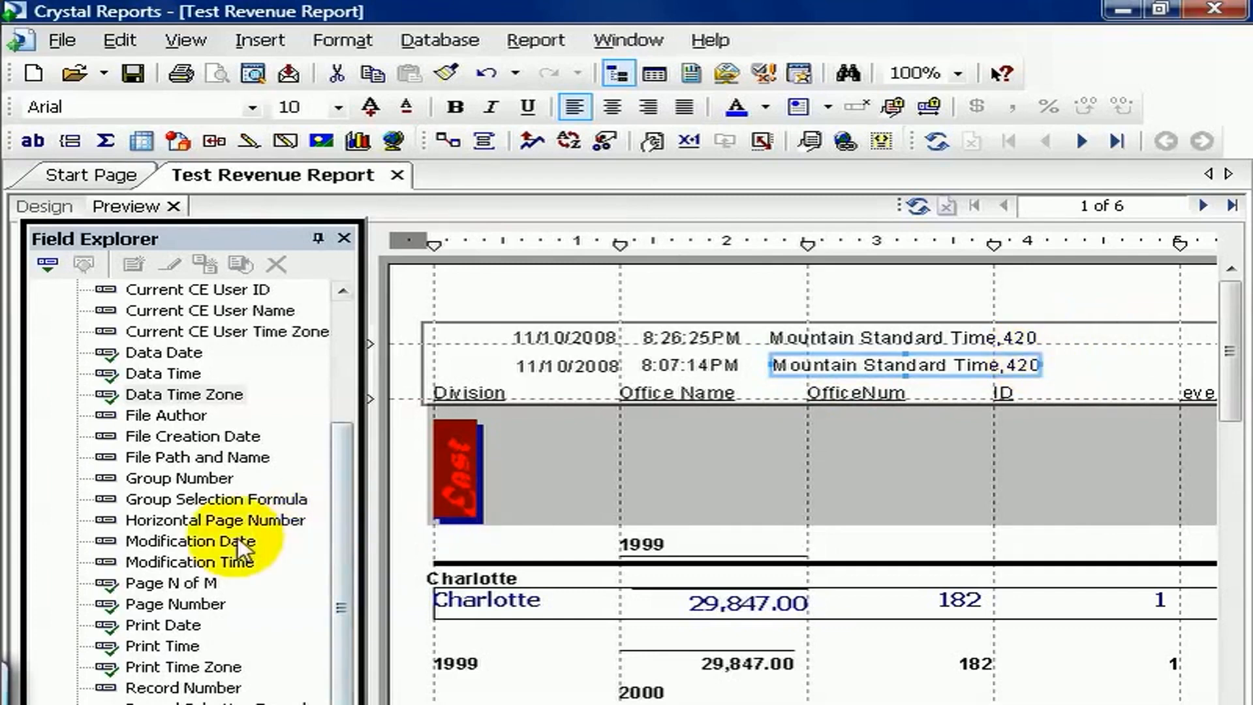
left_click(210, 543)
left_click_drag(210, 543, 494, 308)
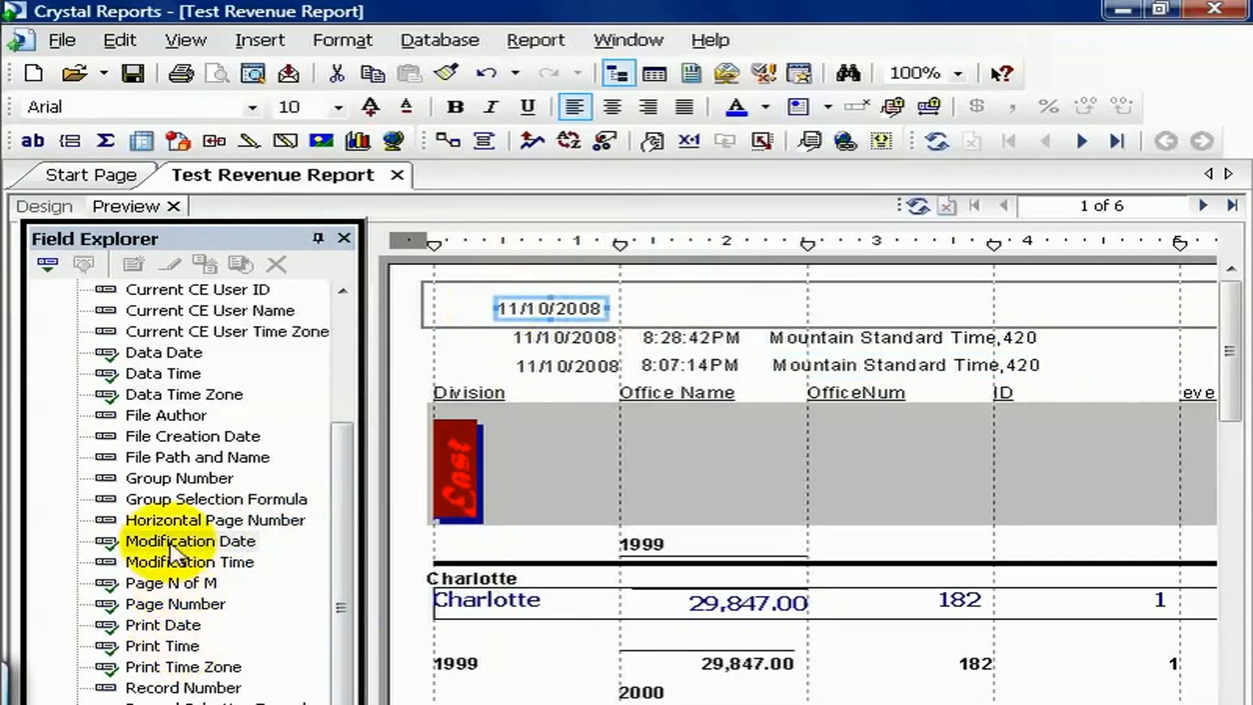
left_click_drag(172, 568, 647, 312)
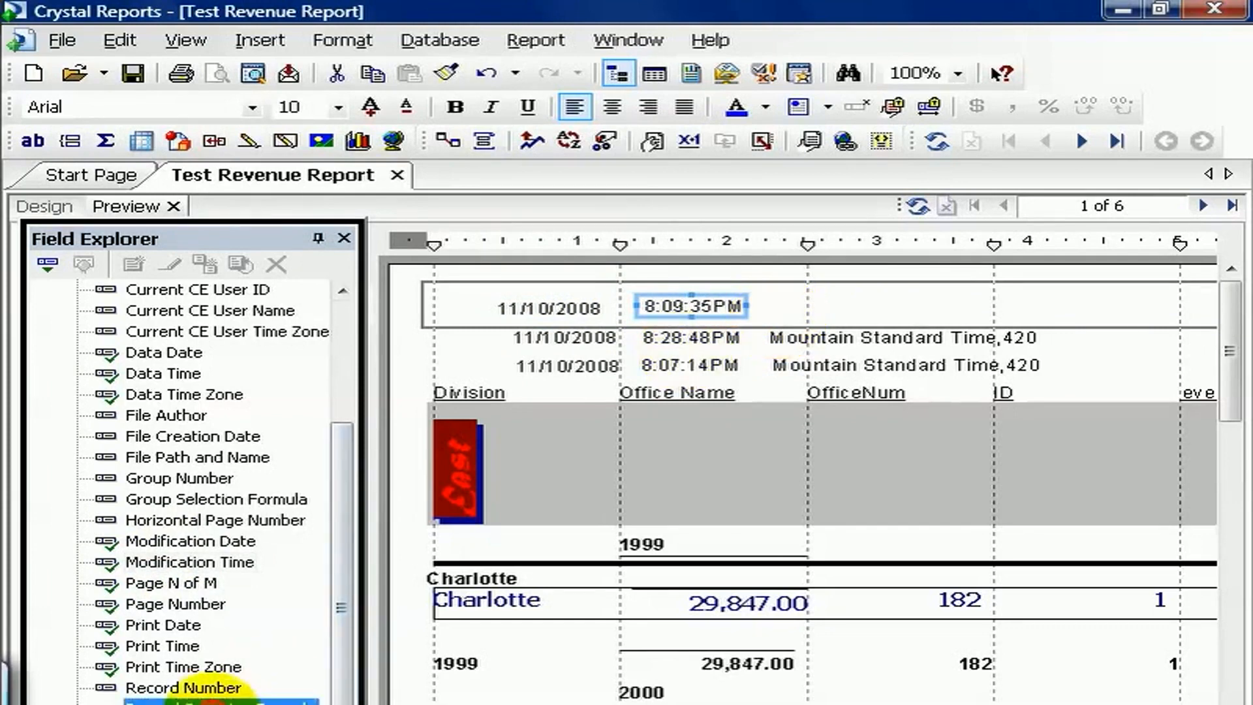
Step: Place the Record Selection Formula field beside Modification Time and widen it to fit the whole formula
left_click(199, 700)
left_click_drag(199, 689, 777, 300)
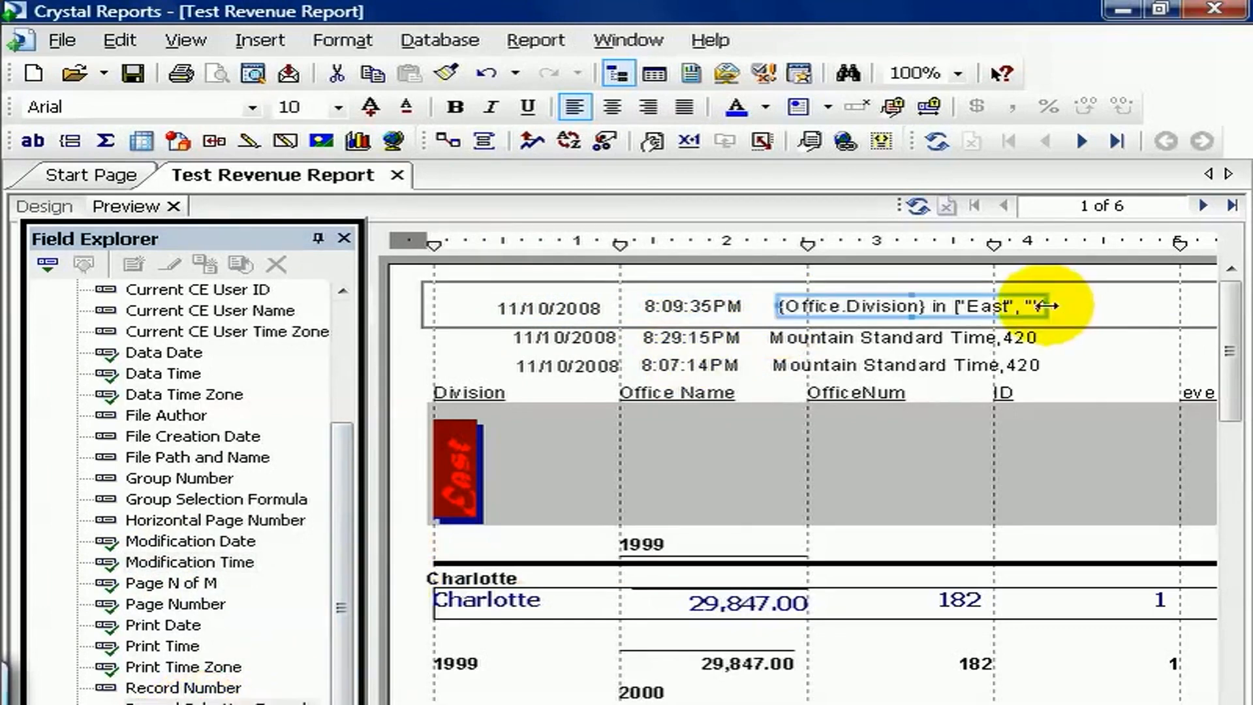
left_click_drag(1047, 305, 1167, 304)
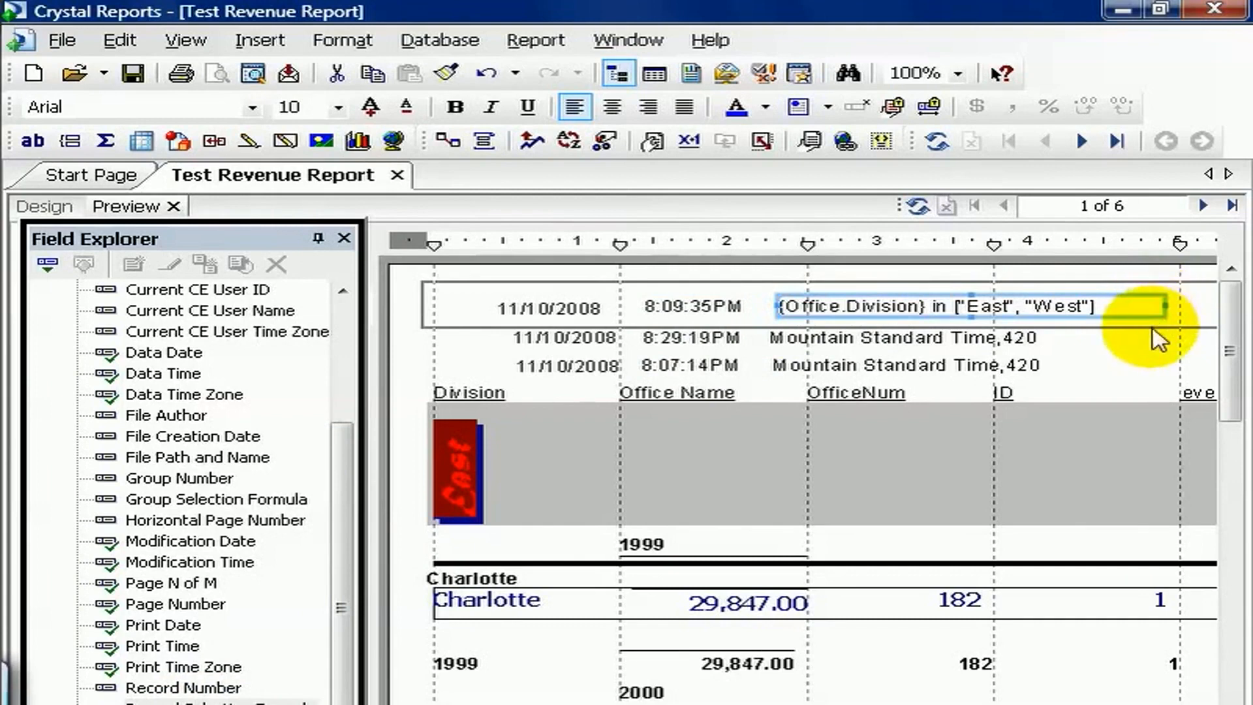
Step: Review the author, comments and title in the report's summary info, and close the document properties
left_click(57, 41)
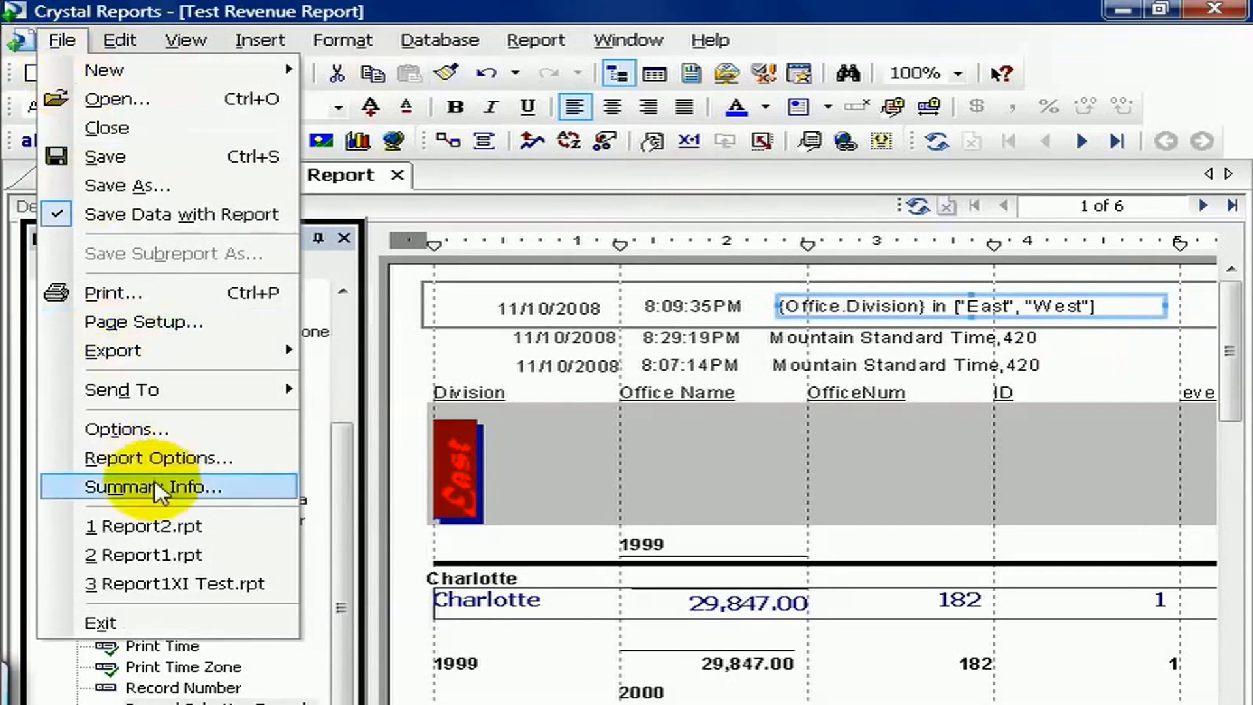
left_click(134, 486)
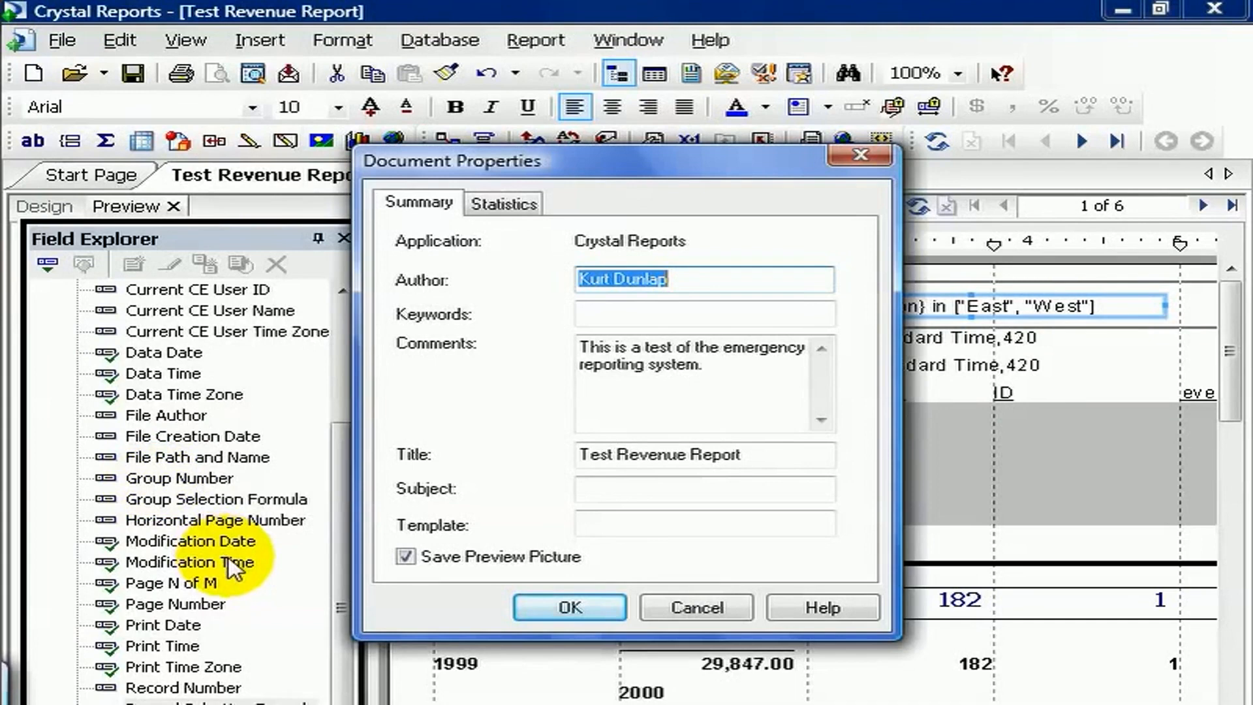
left_click(583, 592)
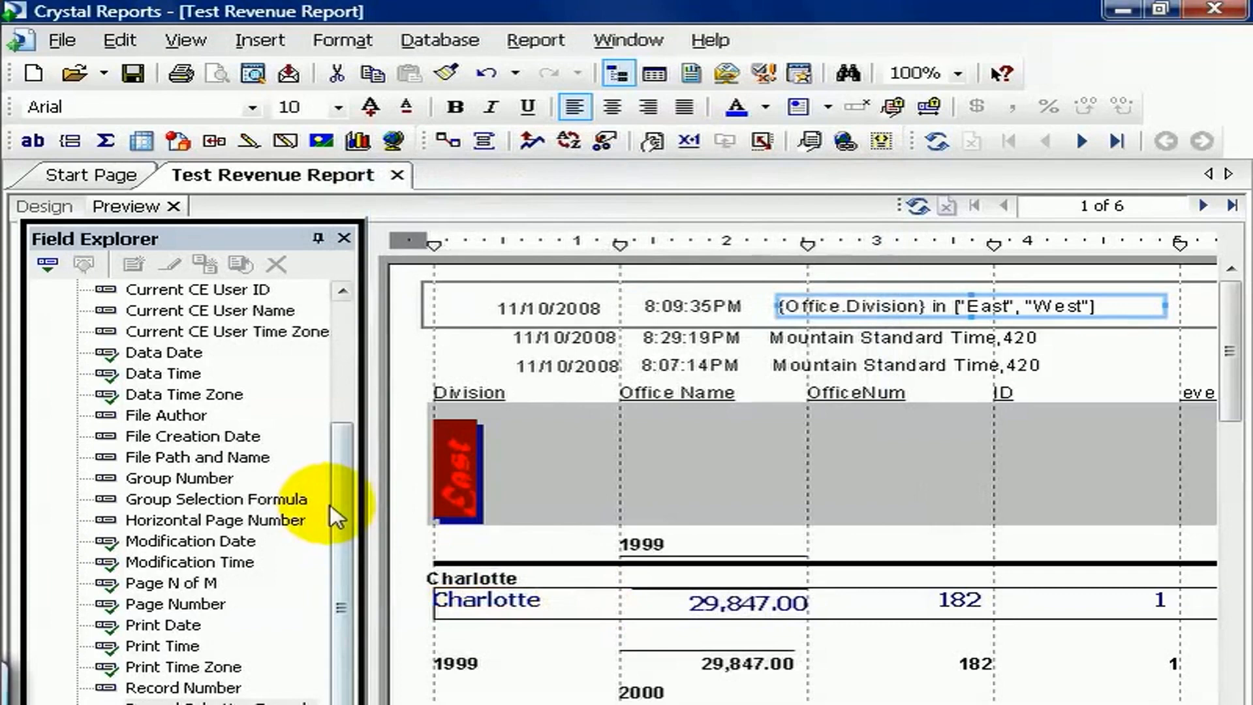
Step: Add the report comments, File Author and report title fields to the East group header, widening the comments to fit their text
left_click_drag(216, 702, 653, 445)
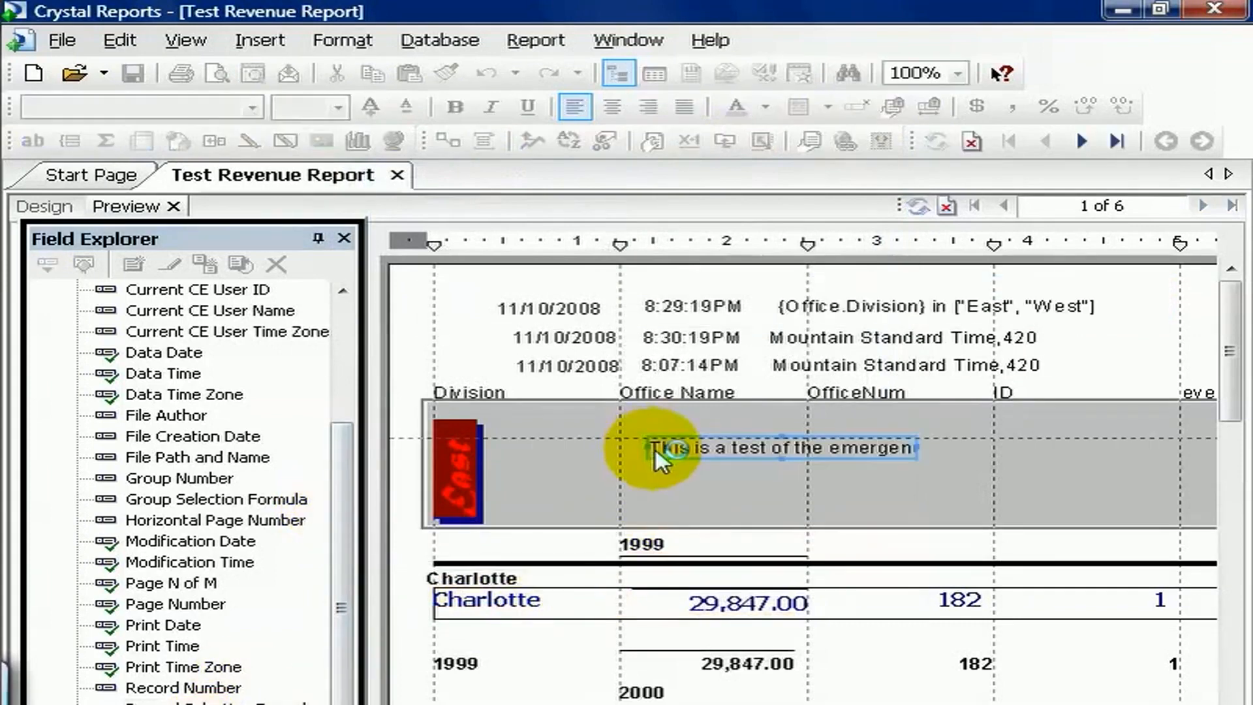
left_click_drag(912, 449, 1115, 443)
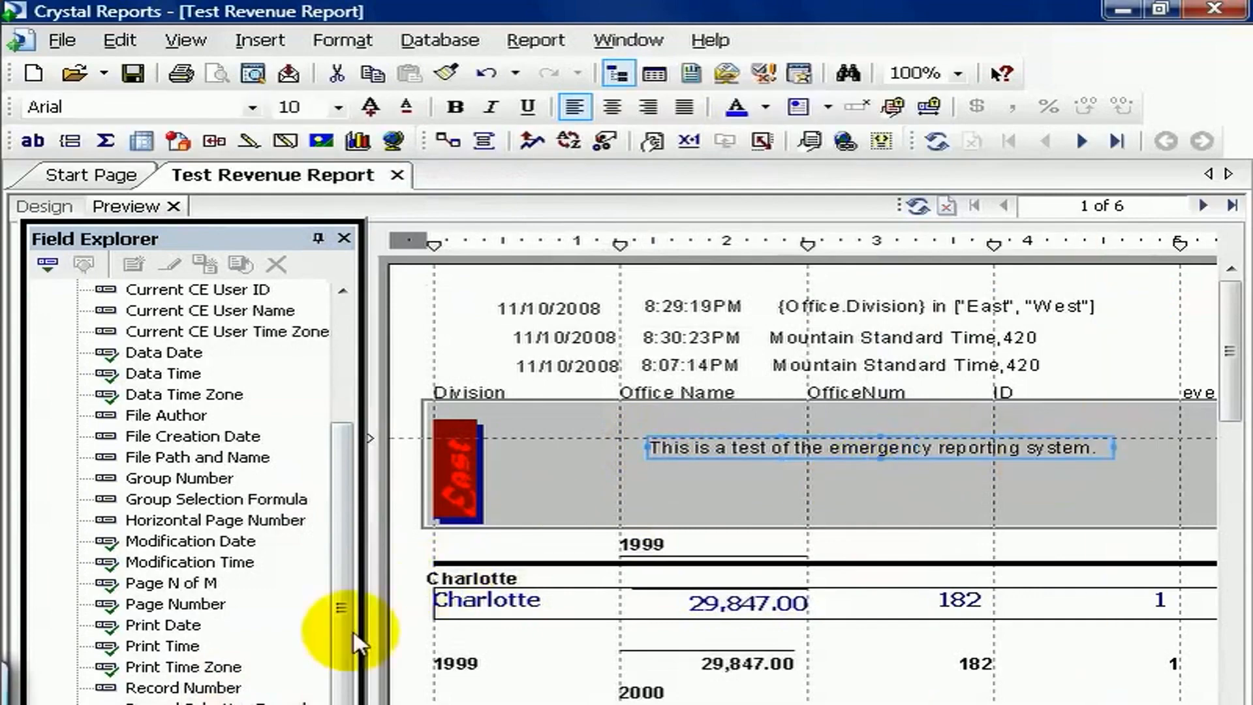
left_click_drag(171, 415, 680, 475)
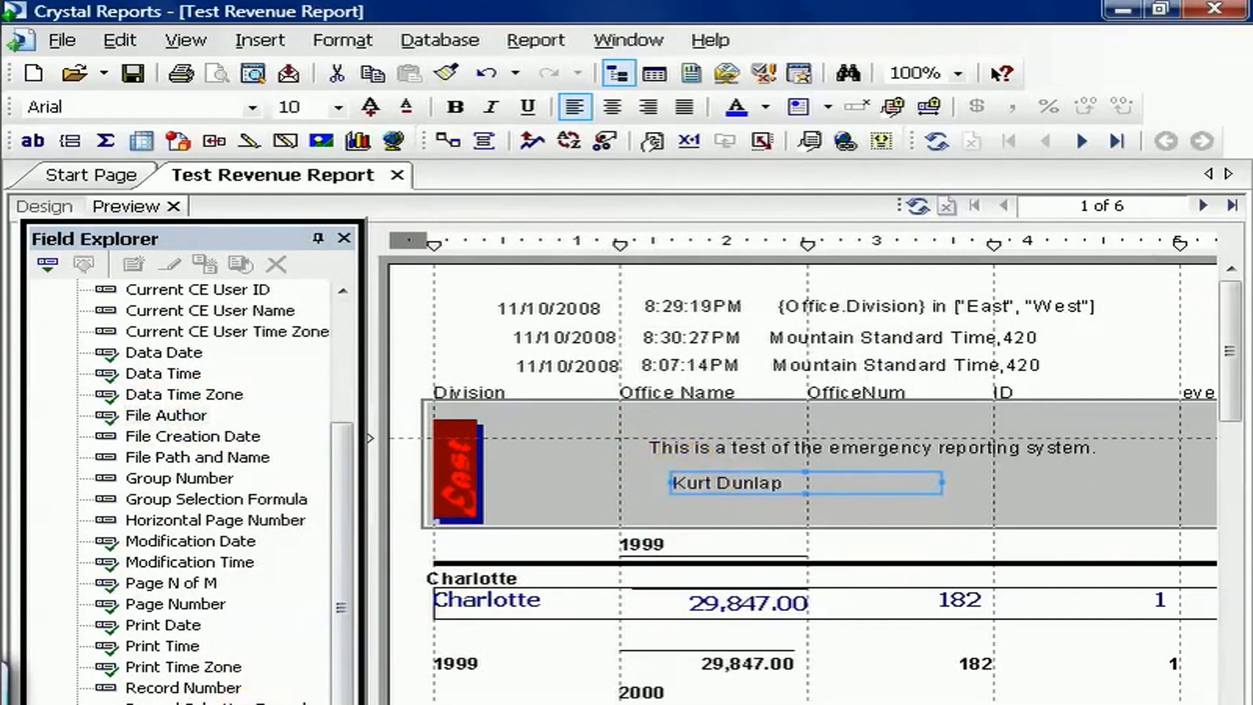
left_click_drag(638, 532, 914, 489)
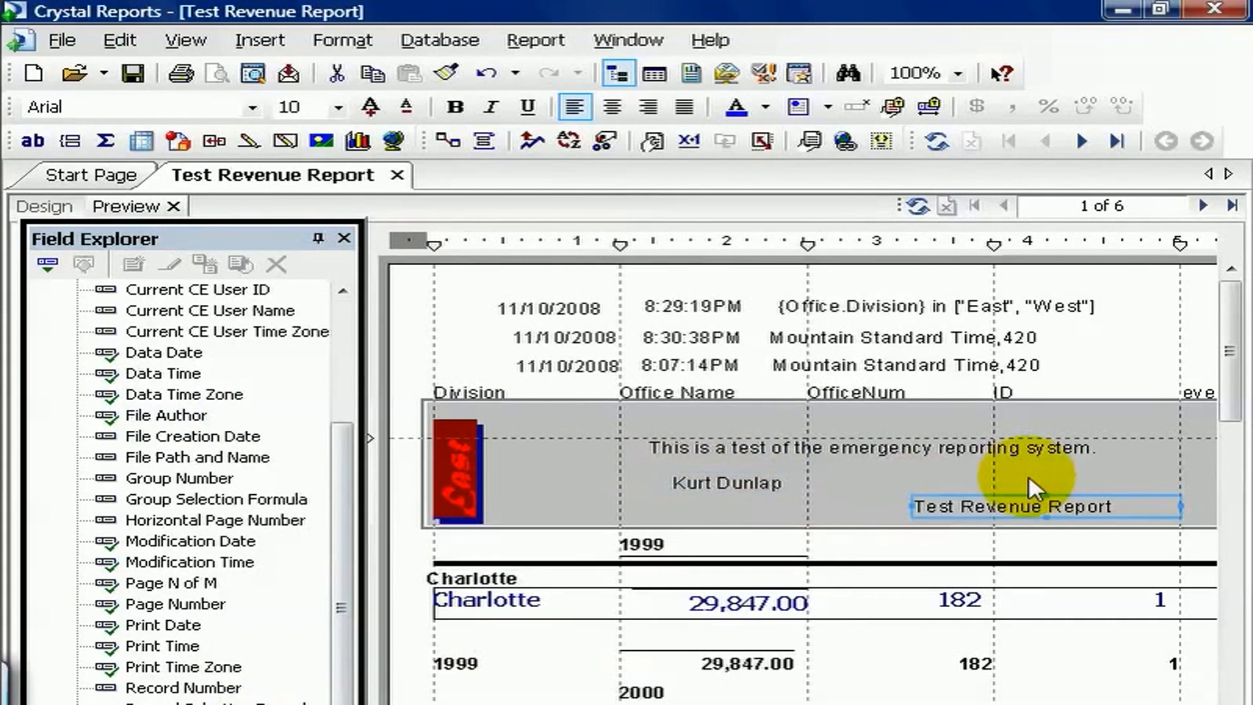